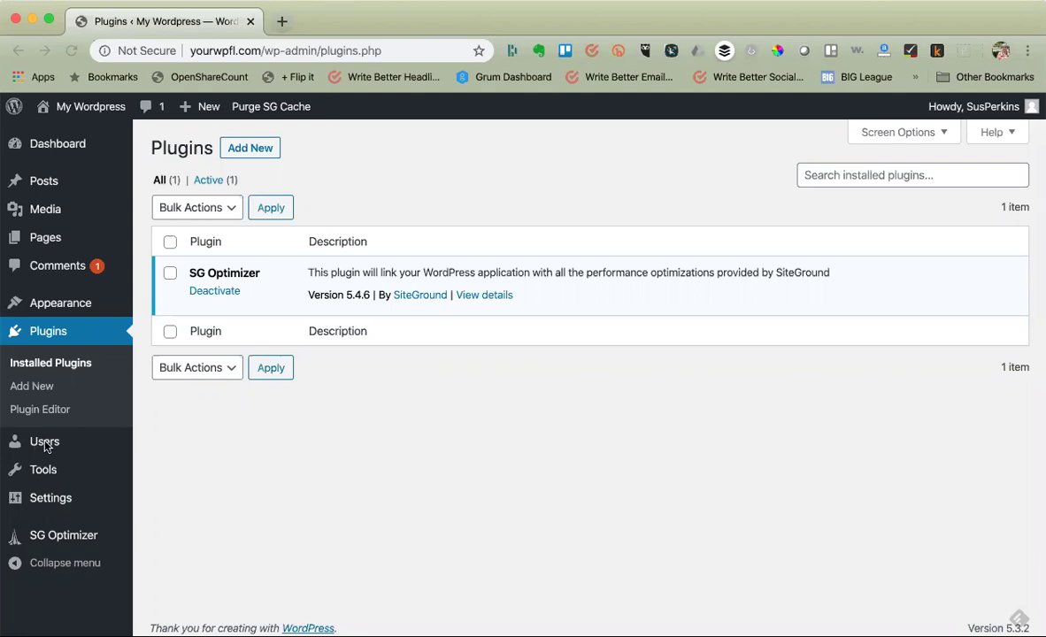
# - Open the administrator's profile from the users list and select the Sunrise admin color scheme
pyautogui.click(46, 444)
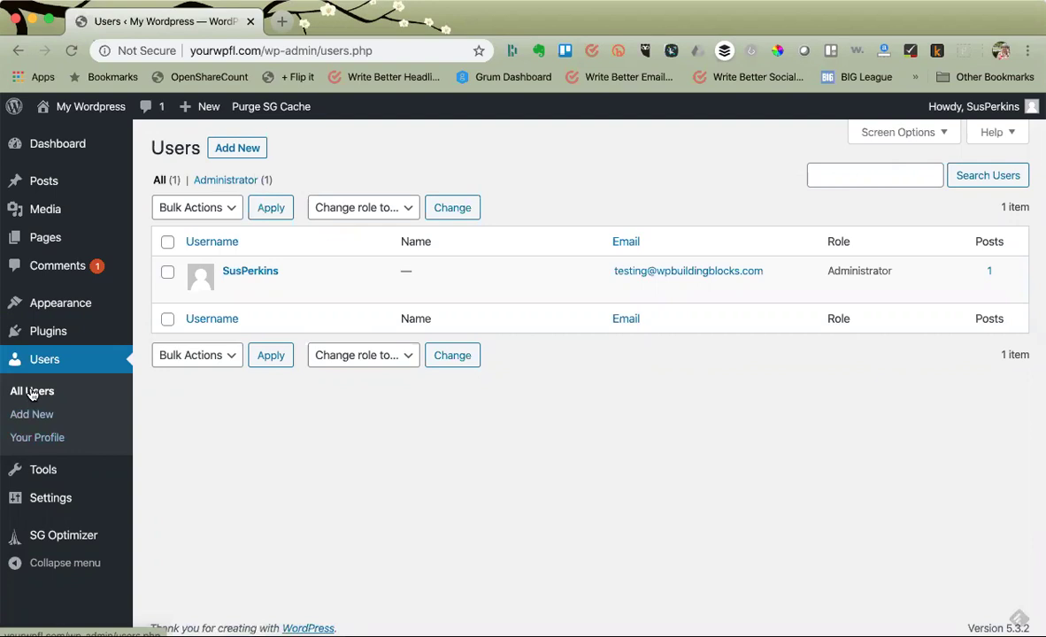
pyautogui.moveTo(290, 268)
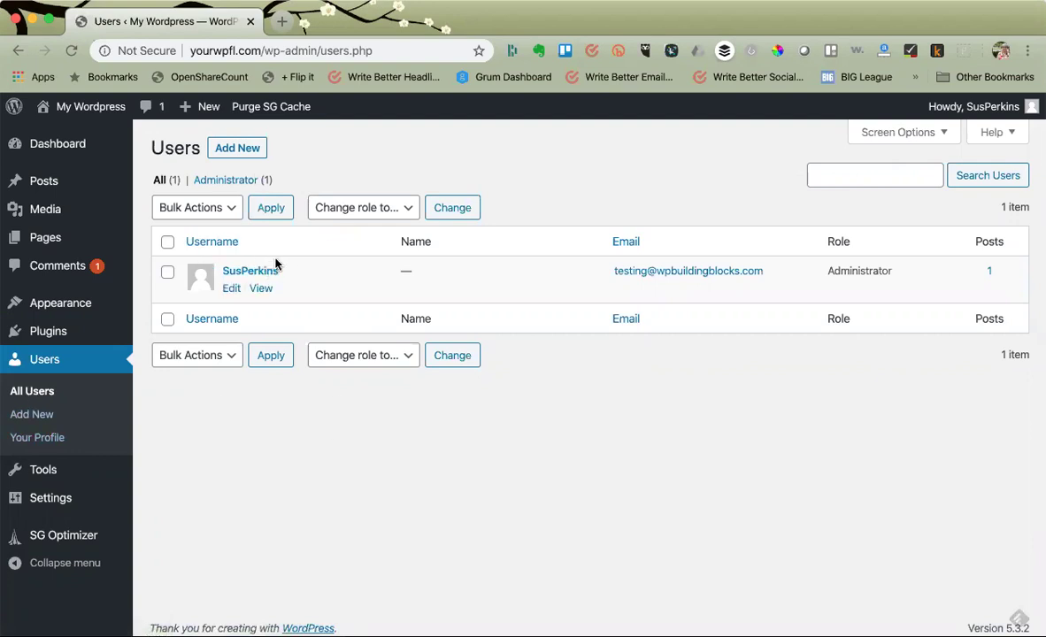
pyautogui.click(231, 292)
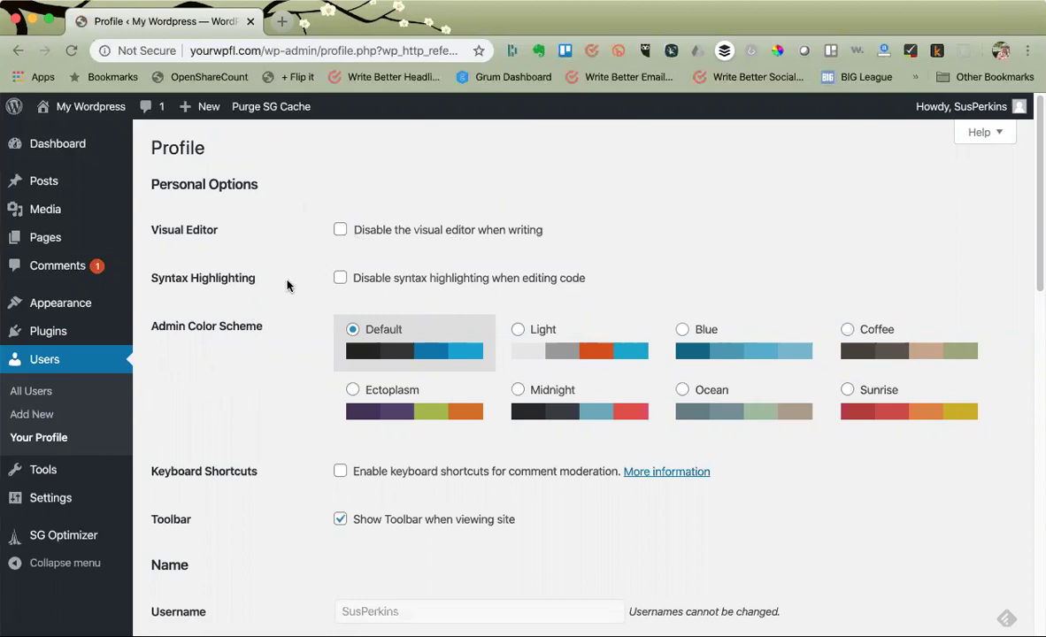
pyautogui.scroll(-3, 291, 286)
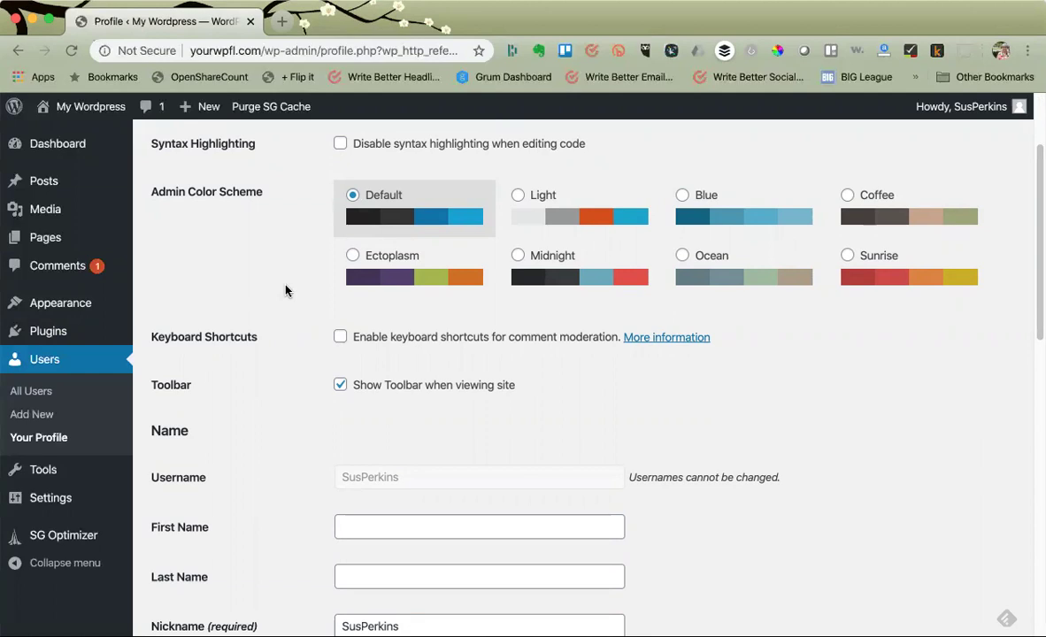
pyautogui.click(848, 257)
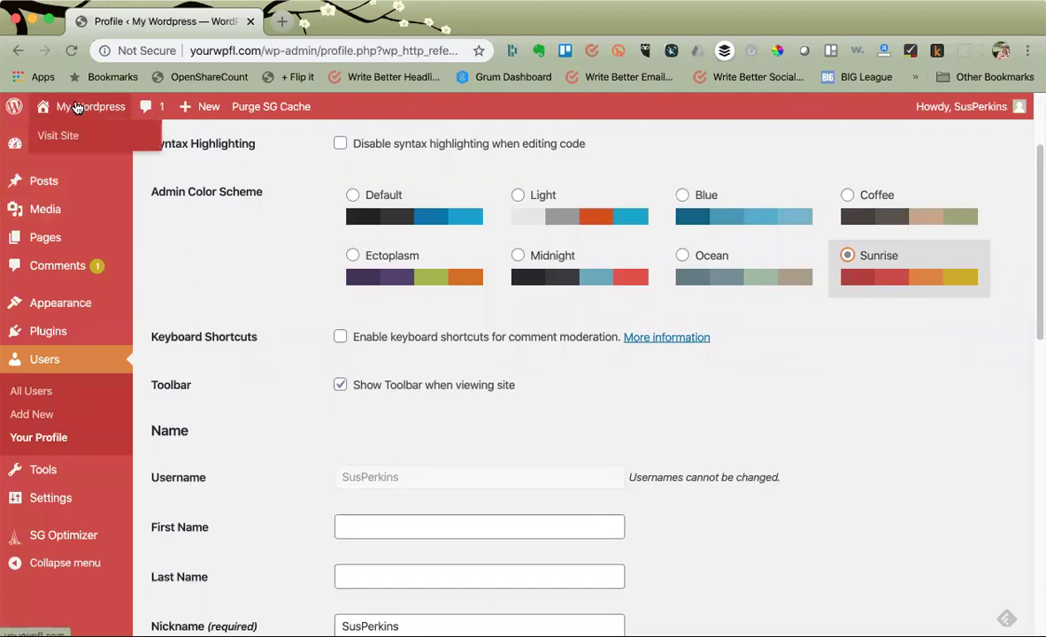
# - Visit the live site to view the admin toolbar on its front end, and return to the profile
pyautogui.moveTo(75, 109)
pyautogui.click(67, 135)
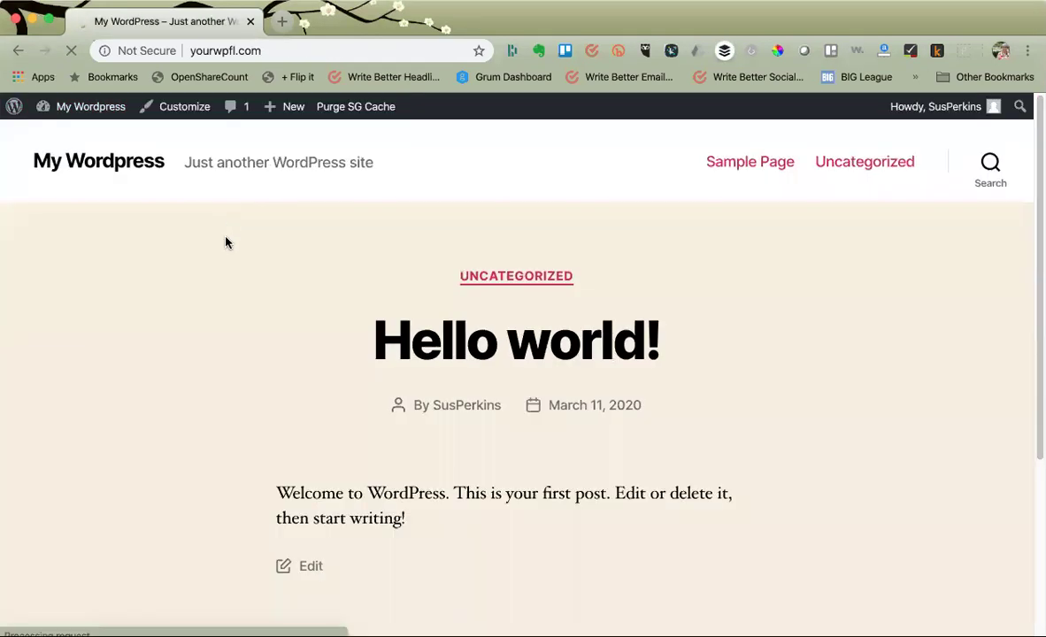
pyautogui.moveTo(153, 119)
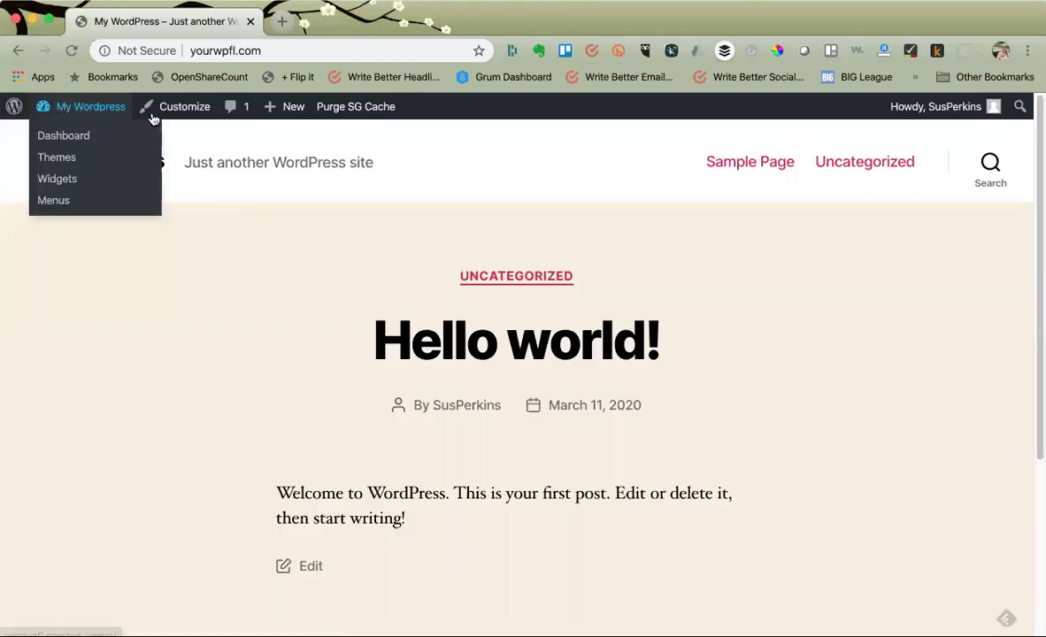
pyautogui.moveTo(934, 107)
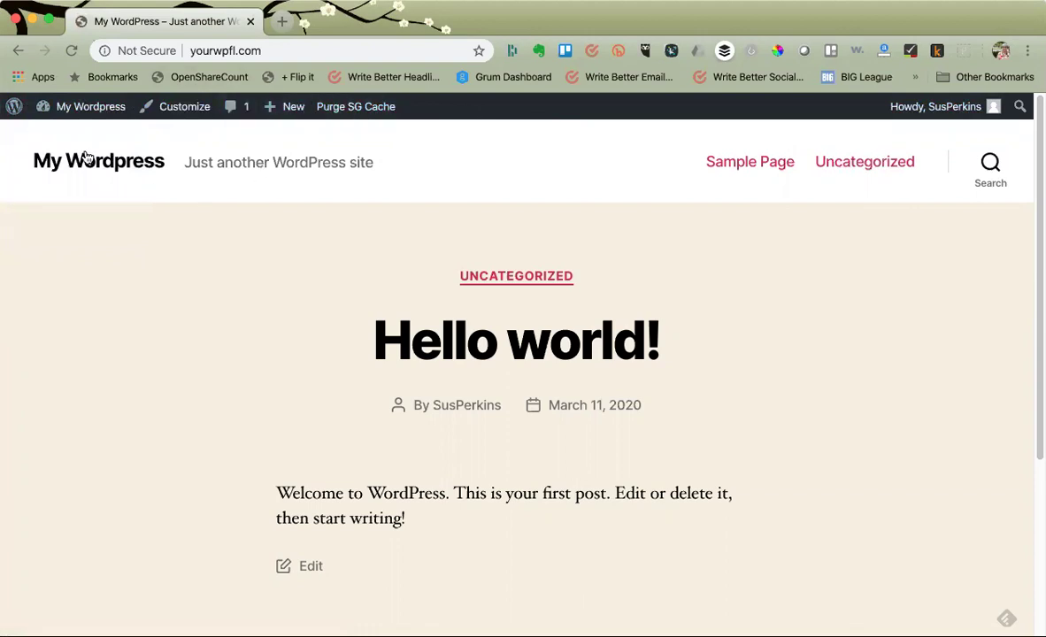
pyautogui.click(13, 49)
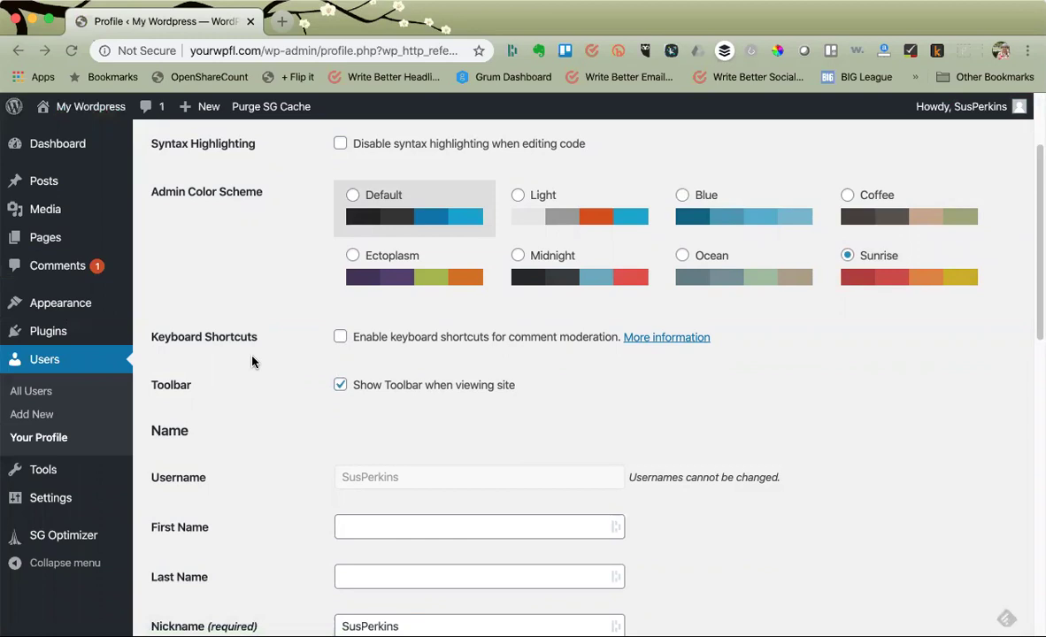
# - Enter the user's full name as the nickname and choose it as the publicly displayed name
pyautogui.scroll(-5, 255, 363)
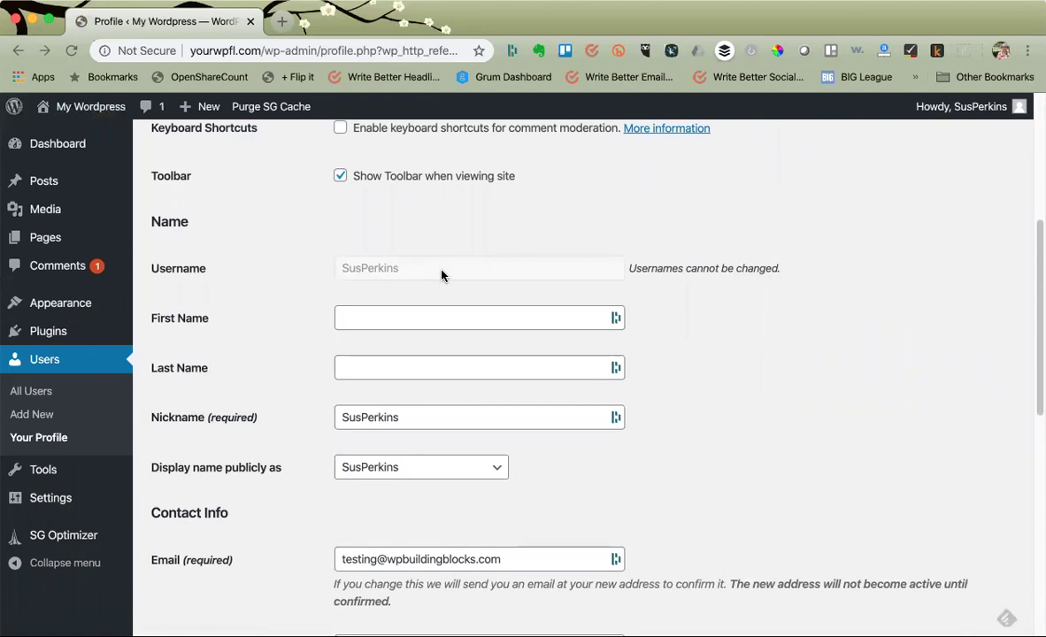
pyautogui.click(399, 314)
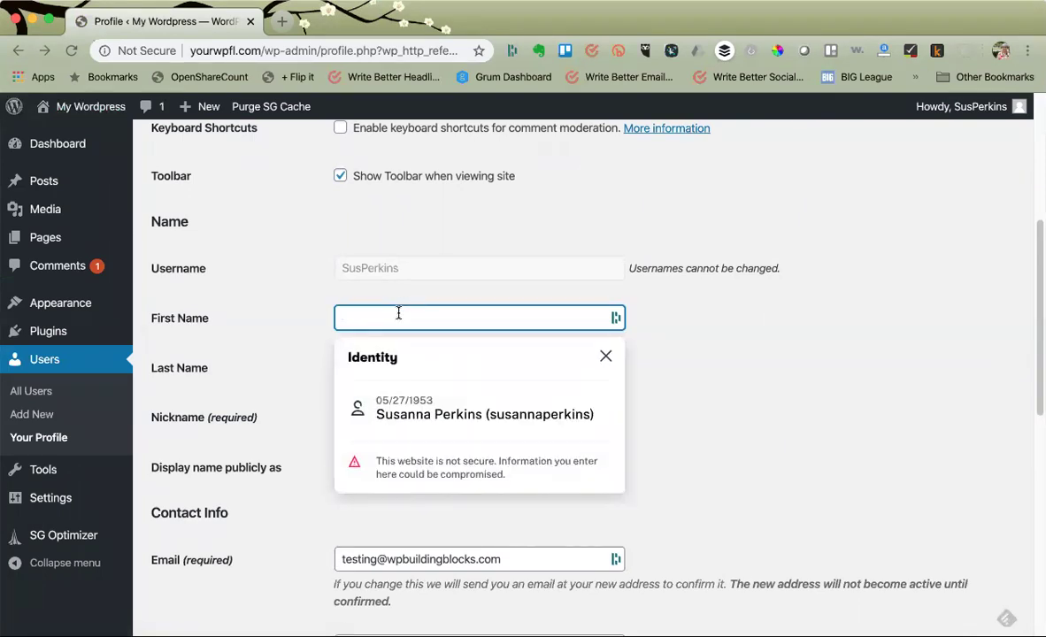
pyautogui.click(605, 358)
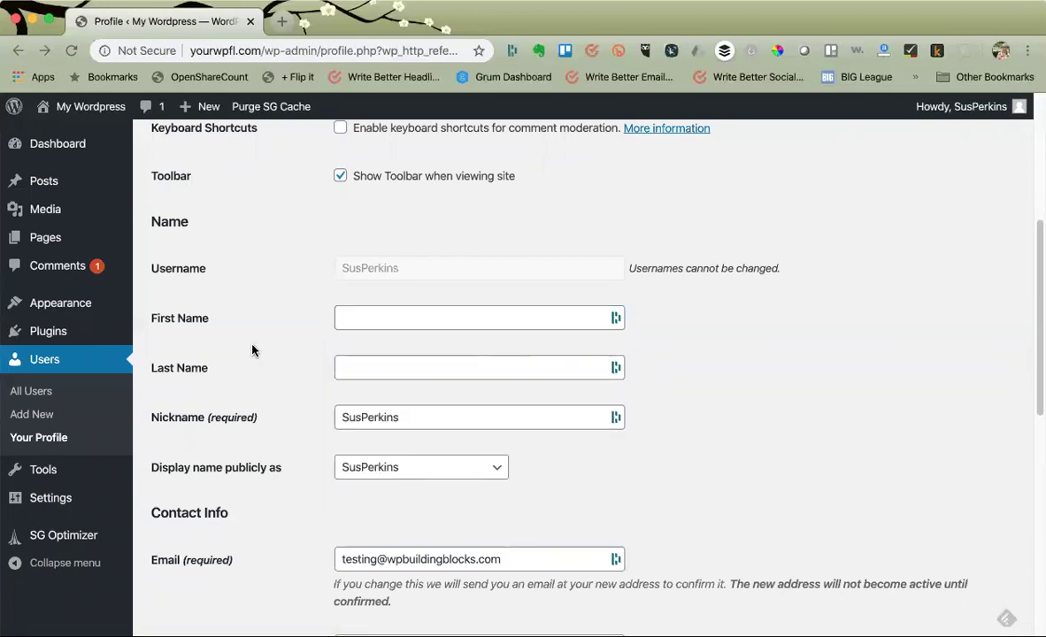
pyautogui.scroll(-3, 252, 352)
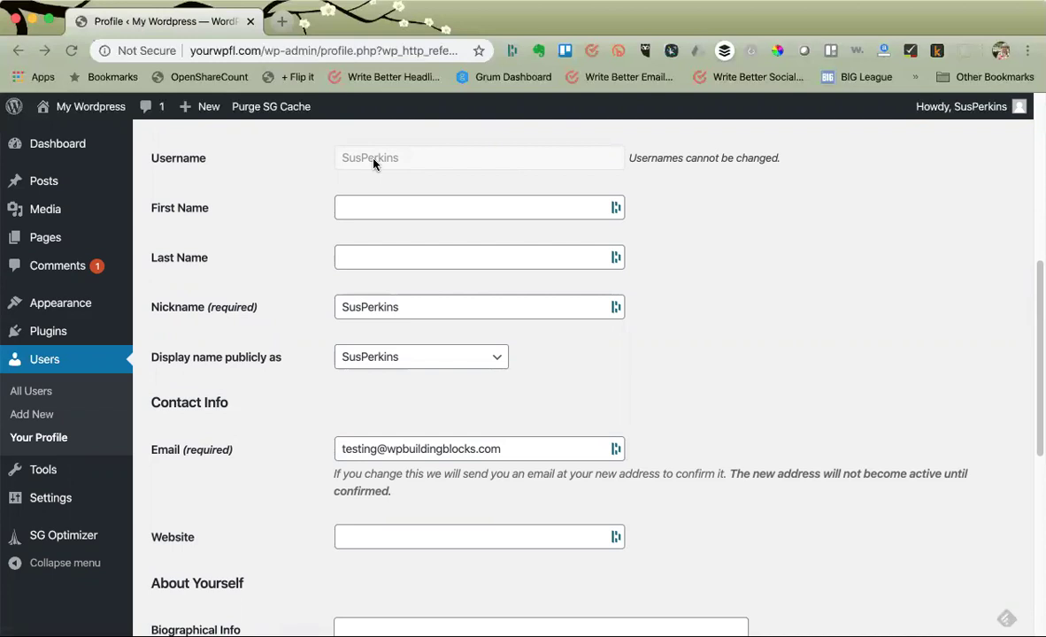
pyautogui.moveTo(402, 304); pyautogui.dragTo(336, 310)
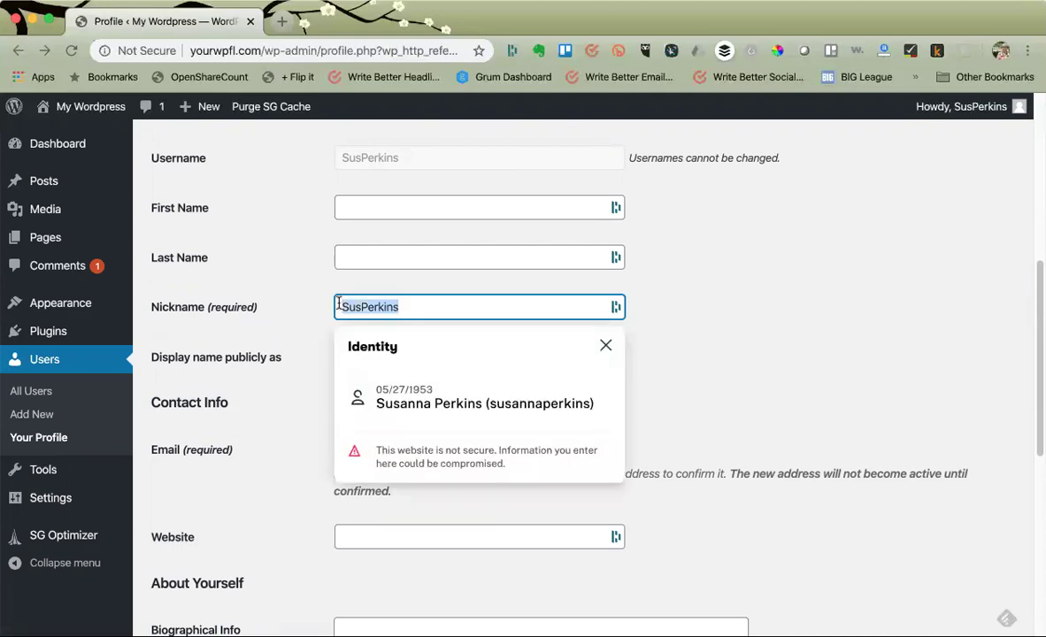
pyautogui.write('S')
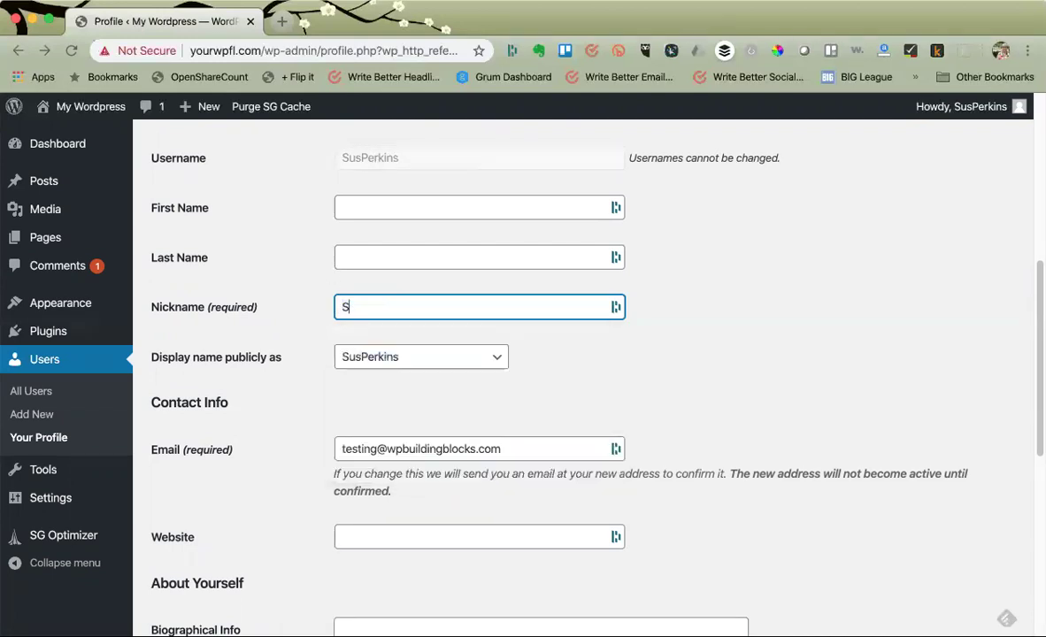
pyautogui.write('usanna Perkins')
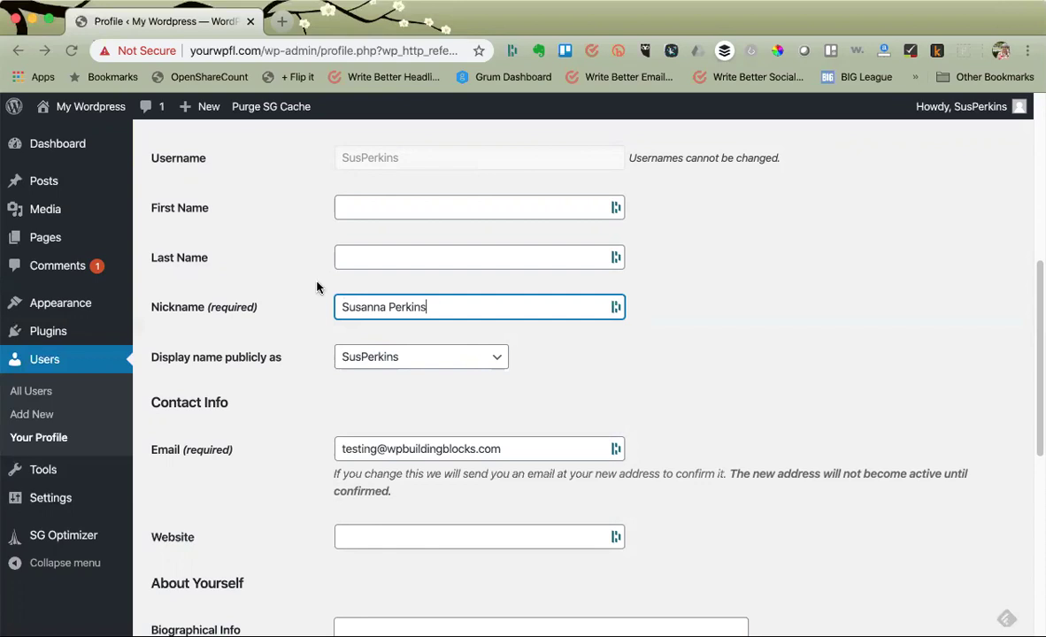
pyautogui.click(496, 361)
pyautogui.click(409, 374)
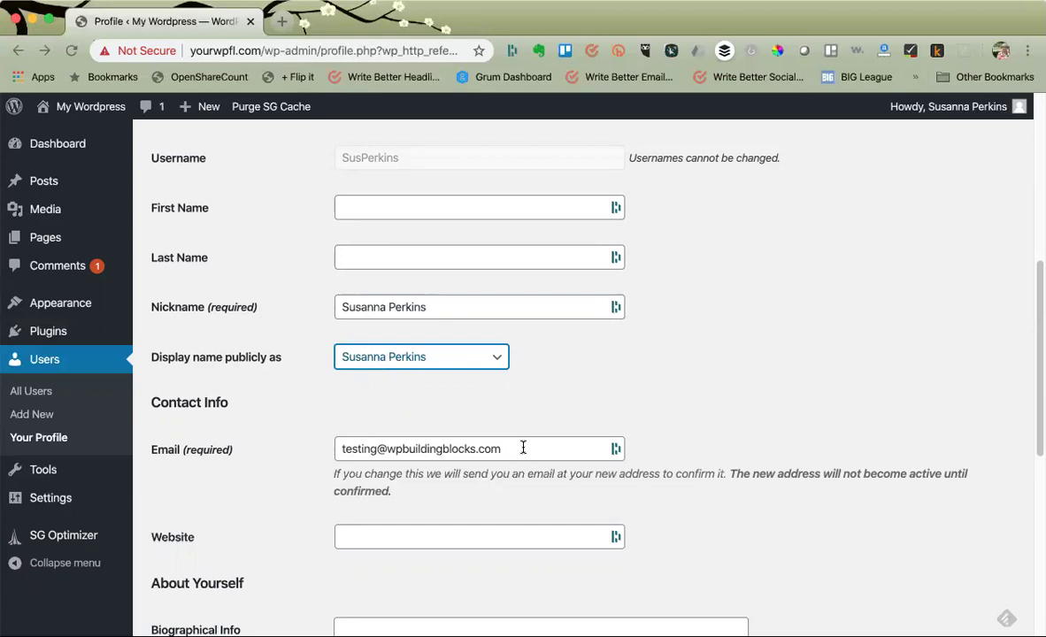
pyautogui.click(396, 534)
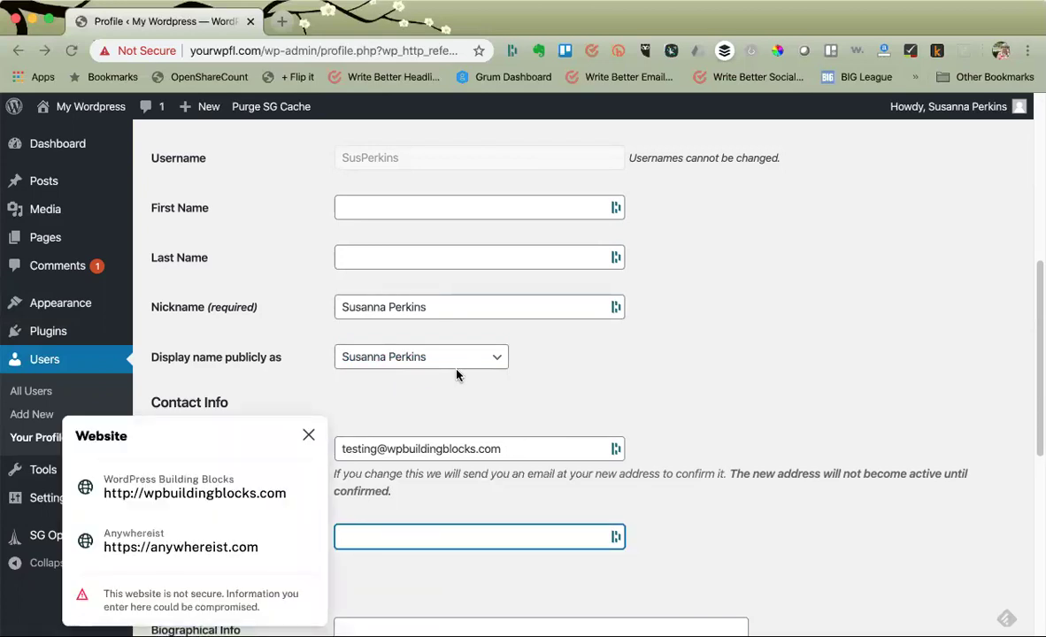
pyautogui.write('https://')
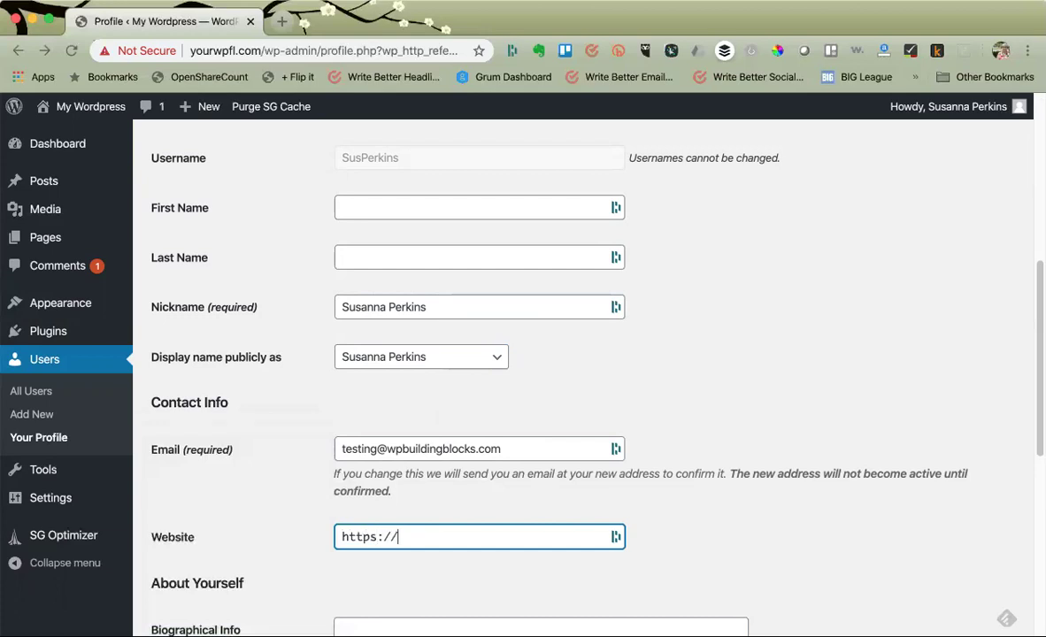
pyautogui.write('wpbuildingblocks.com')
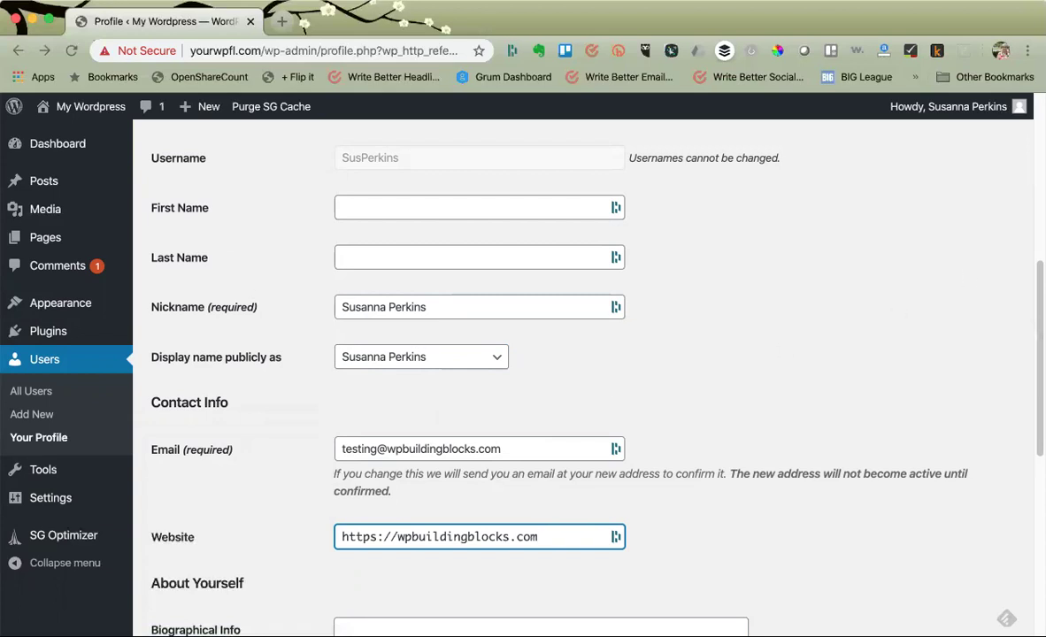
# - Generate a new account password in the profile and clear it from the New Password field
pyautogui.scroll(-5, 896, 308)
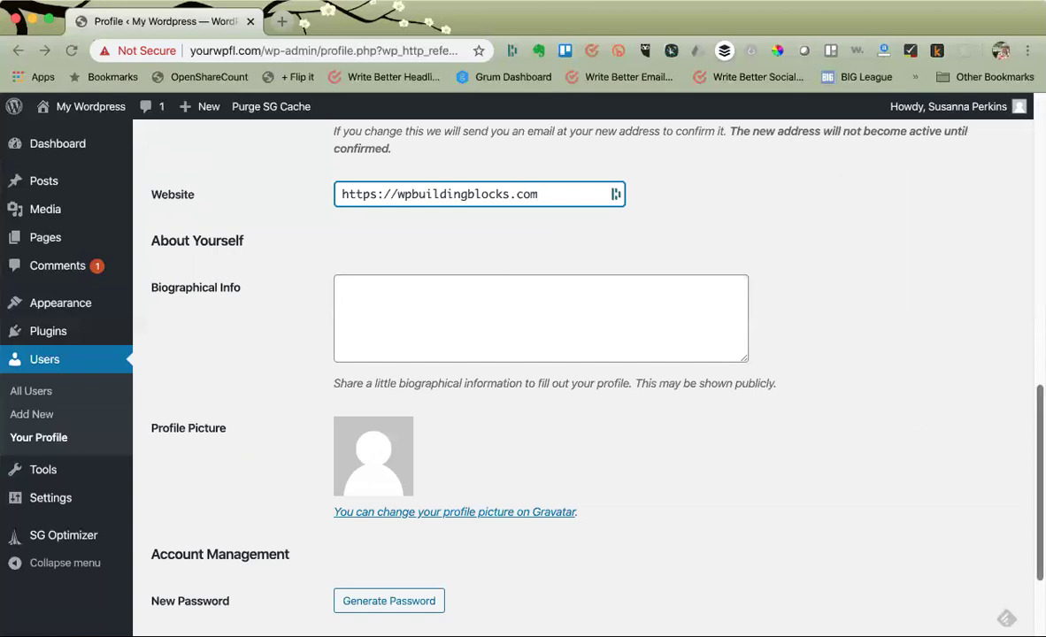
pyautogui.scroll(-3, 585, 371)
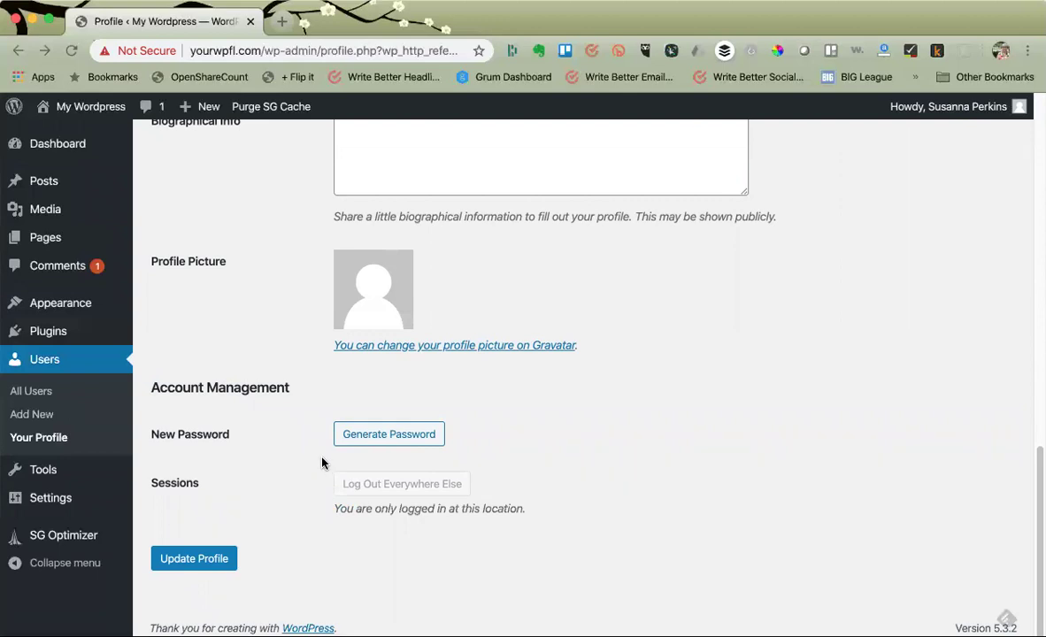
pyautogui.click(381, 434)
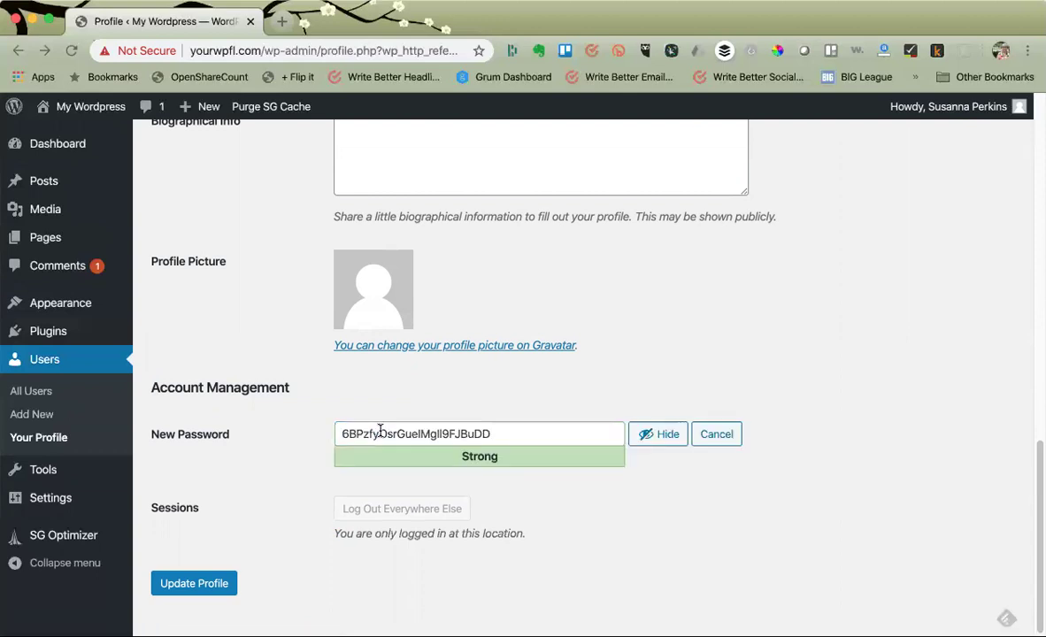
pyautogui.doubleClick(494, 434)
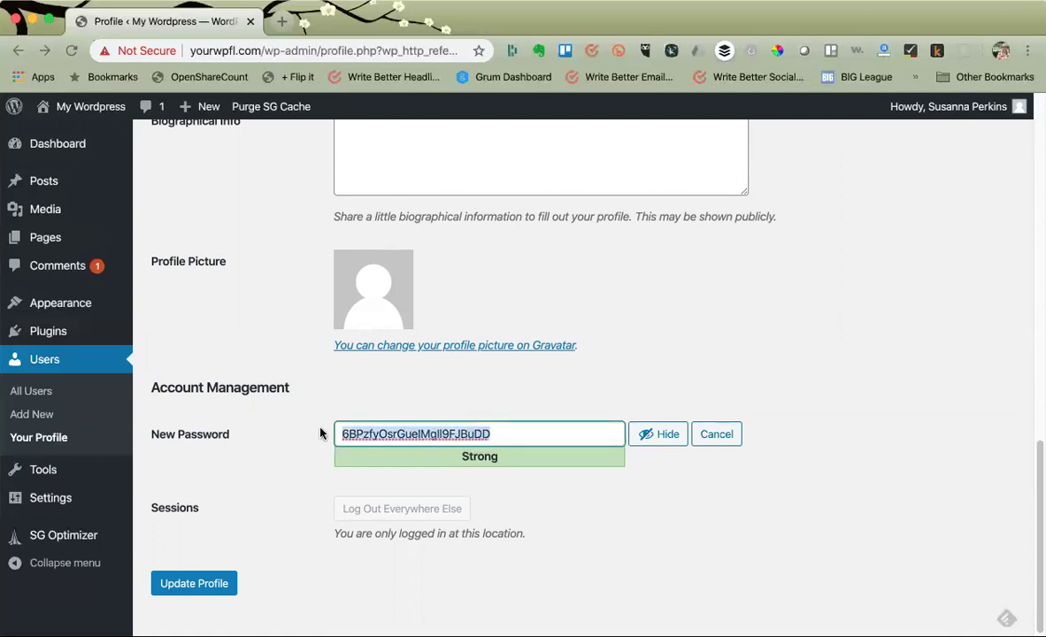
pyautogui.press('BackSpace')
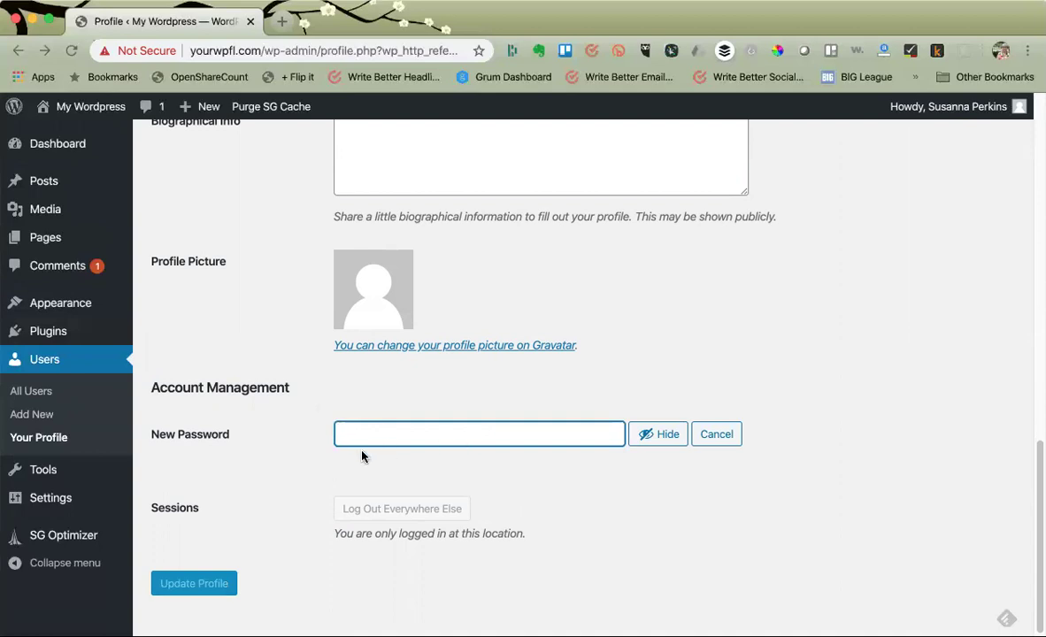
pyautogui.click(251, 483)
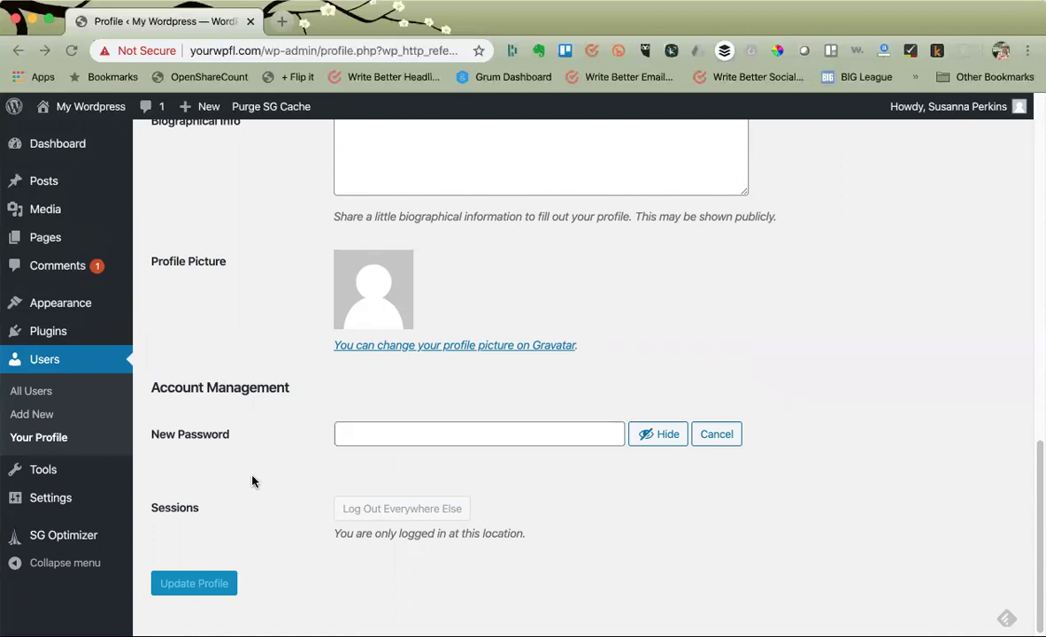
# - Leave the profile without saving the edited fields and open the form for adding a new user
pyautogui.scroll(10, 406, 444)
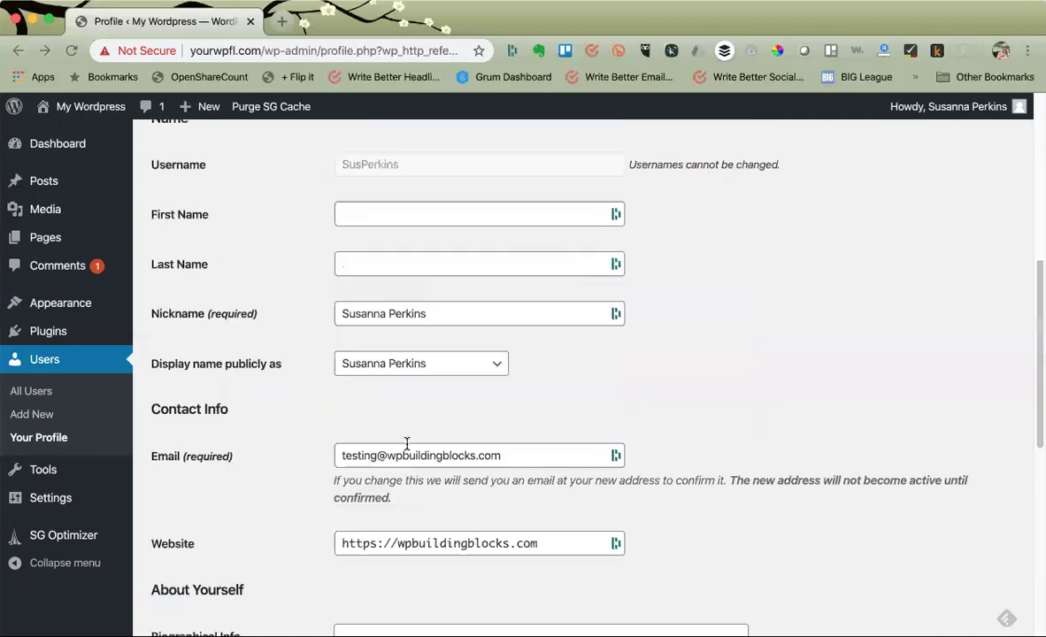
pyautogui.scroll(-10, 406, 451)
pyautogui.scroll(15, 406, 451)
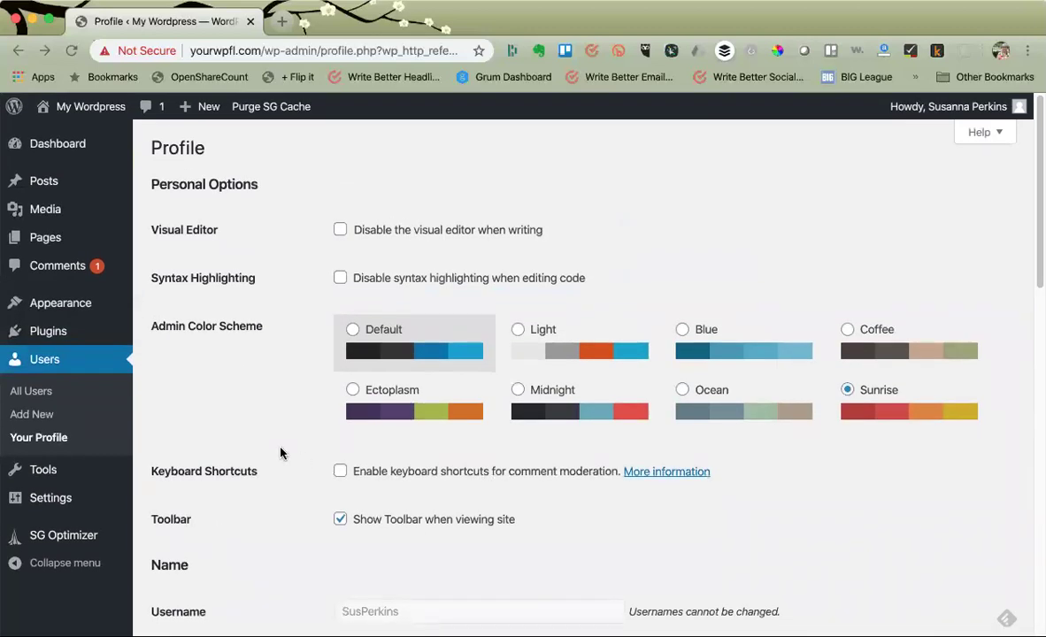
pyautogui.scroll(-15, 281, 453)
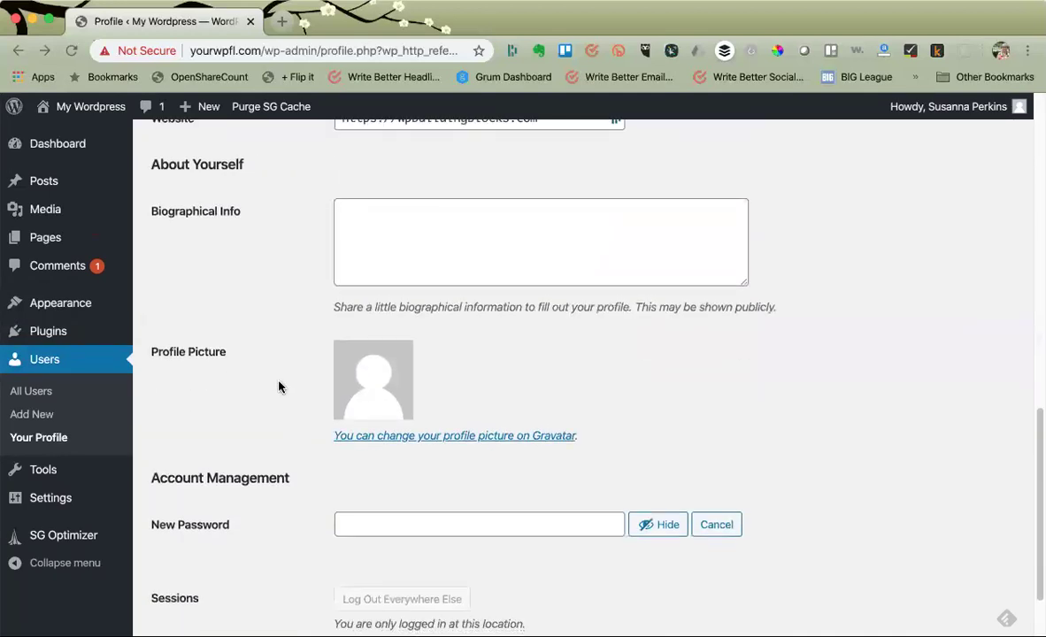
pyautogui.click(31, 415)
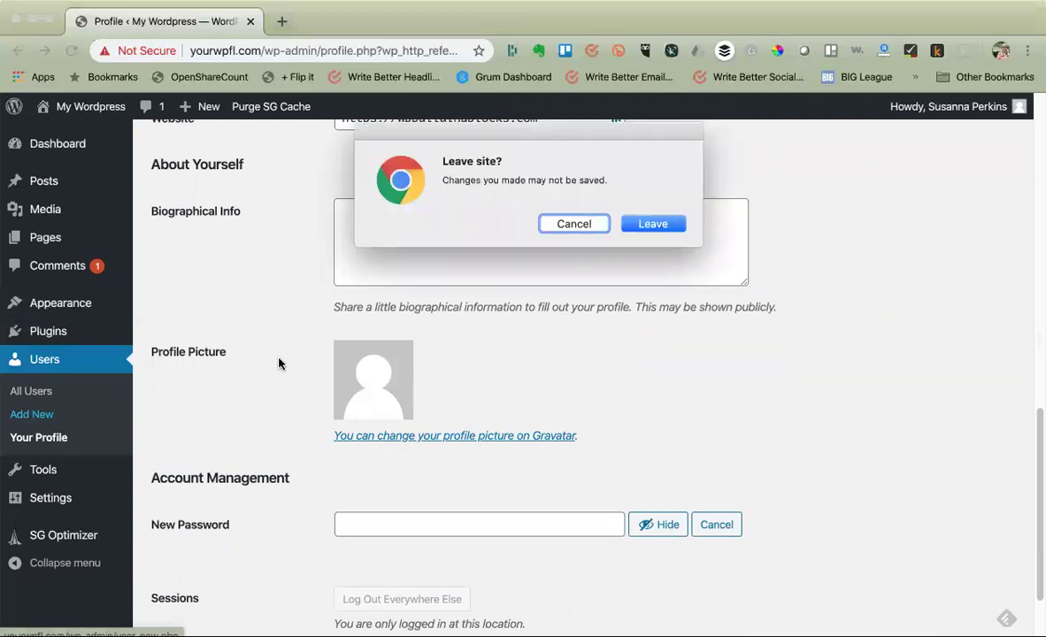
pyautogui.click(648, 225)
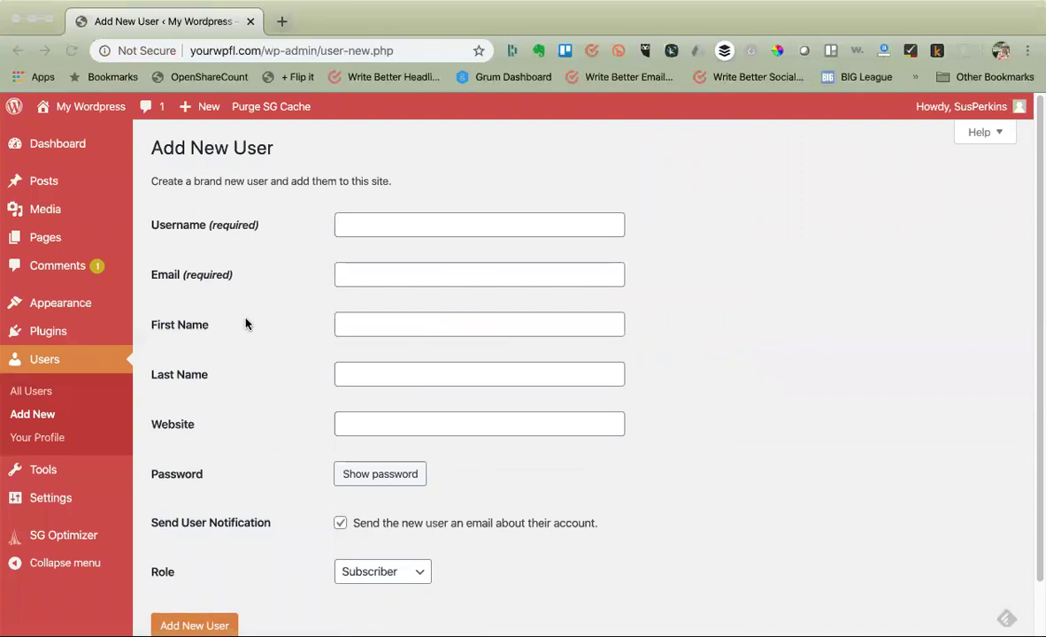
# - Examine the new user form and the list of roles that can be assigned
pyautogui.click(344, 226)
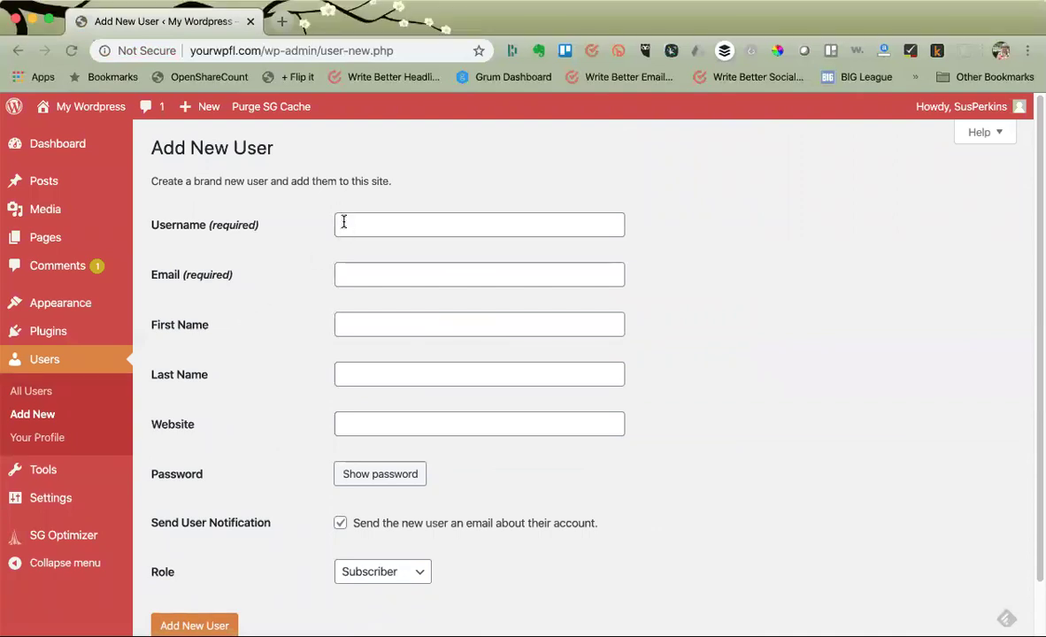
pyautogui.click(344, 223)
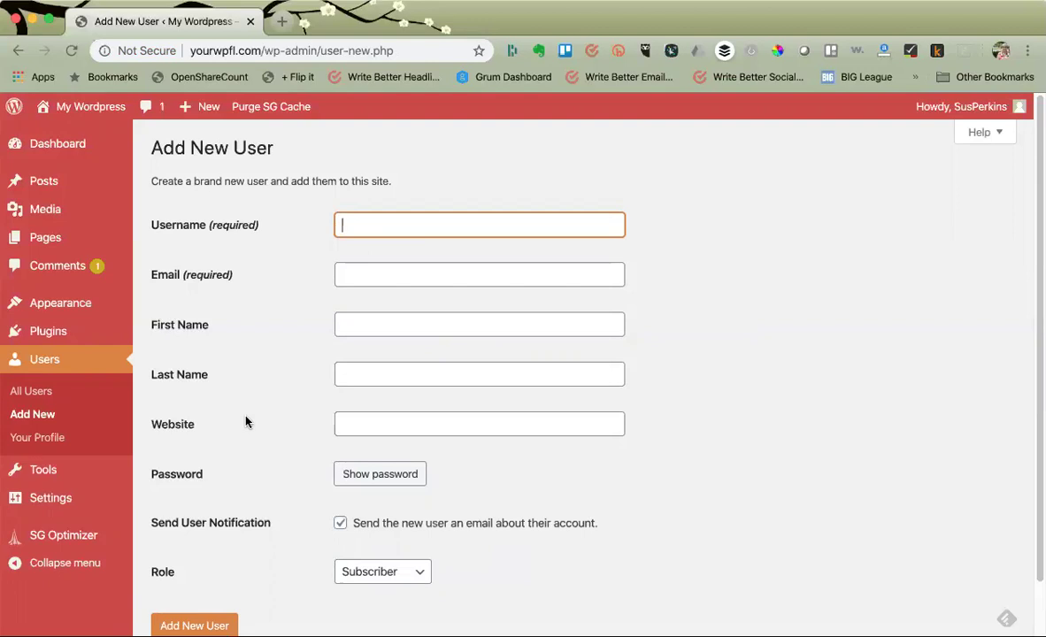
pyautogui.scroll(-2, 246, 422)
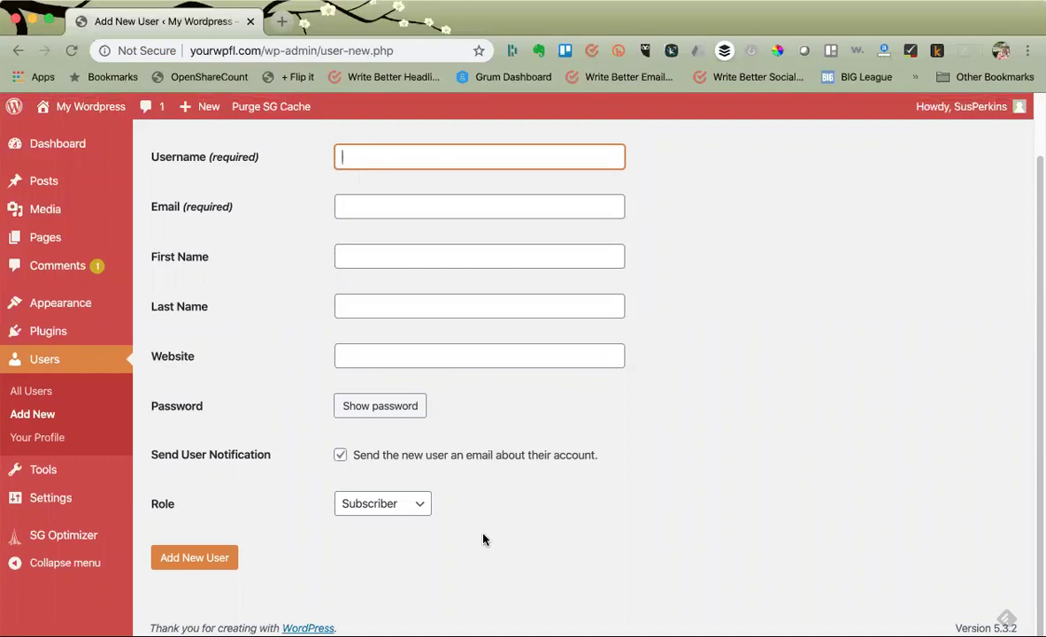
pyautogui.click(423, 508)
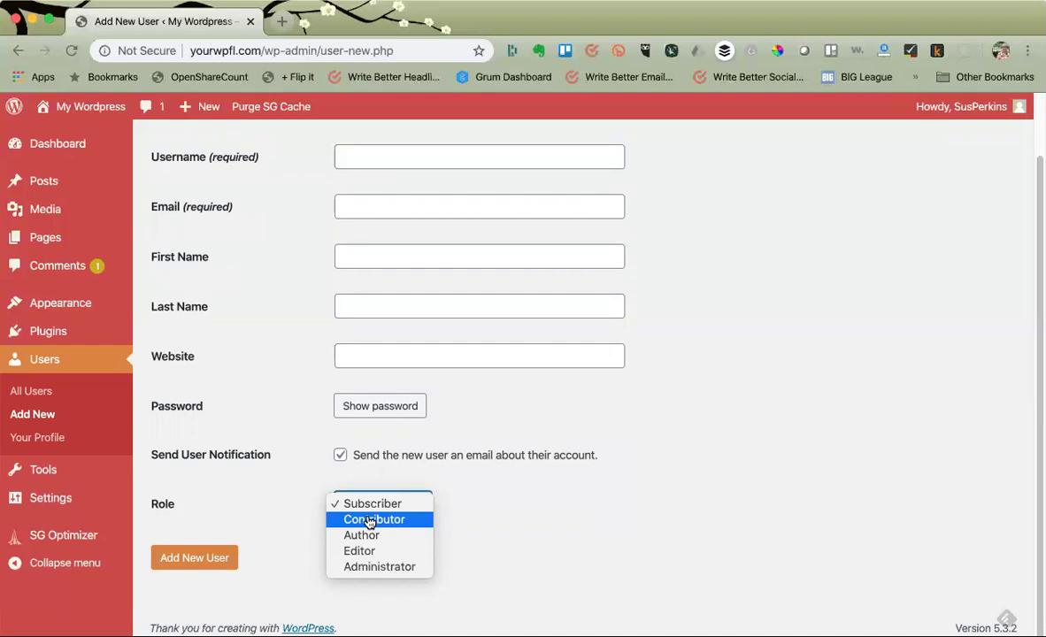
pyautogui.click(475, 540)
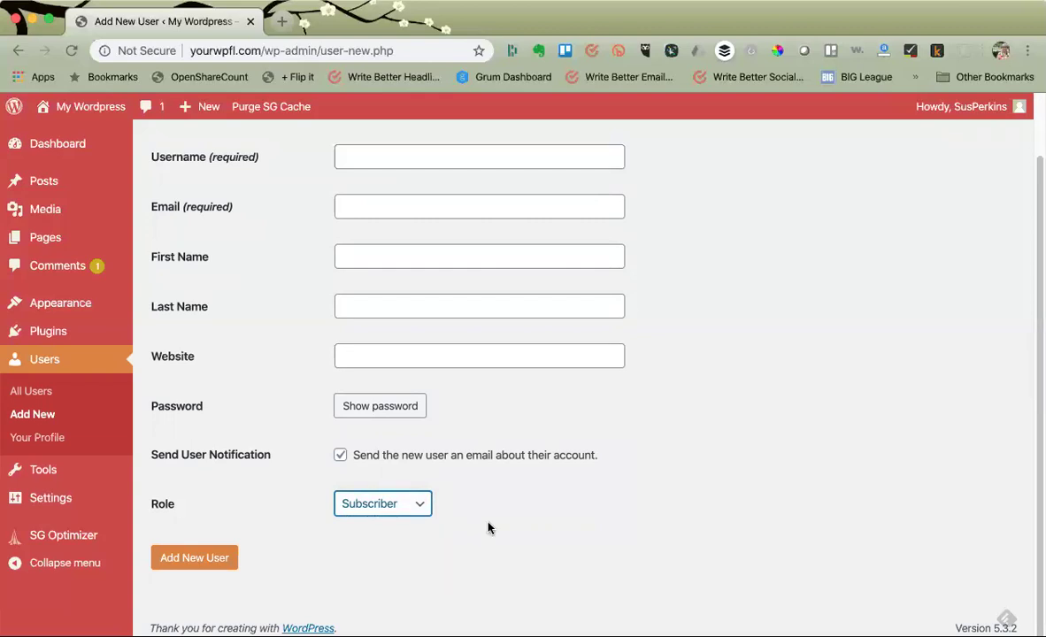
# - Begin filling in the Username field for the new user
pyautogui.click(346, 157)
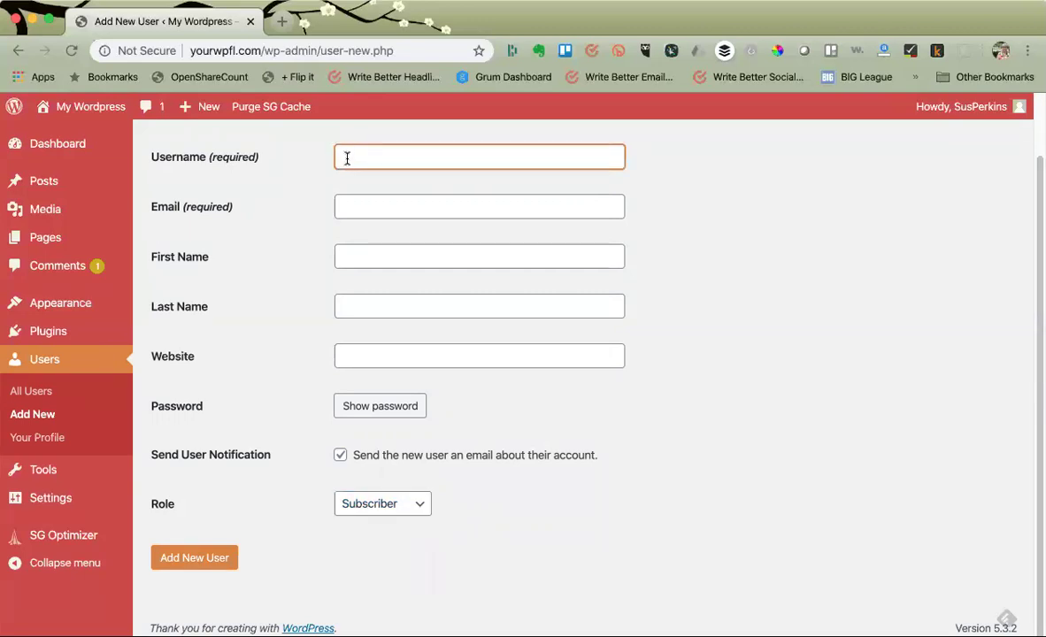